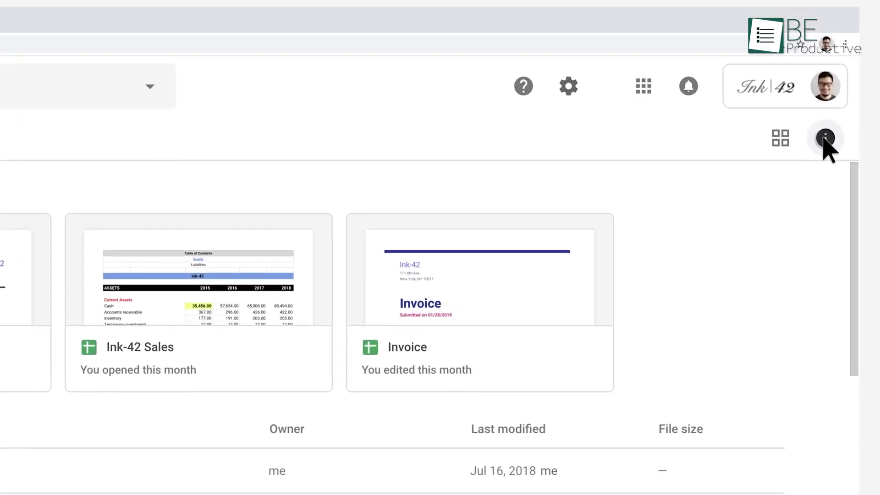
- View My Drive's details and activity, then move the Your big idea presentation to the trash
left_click(801, 135)
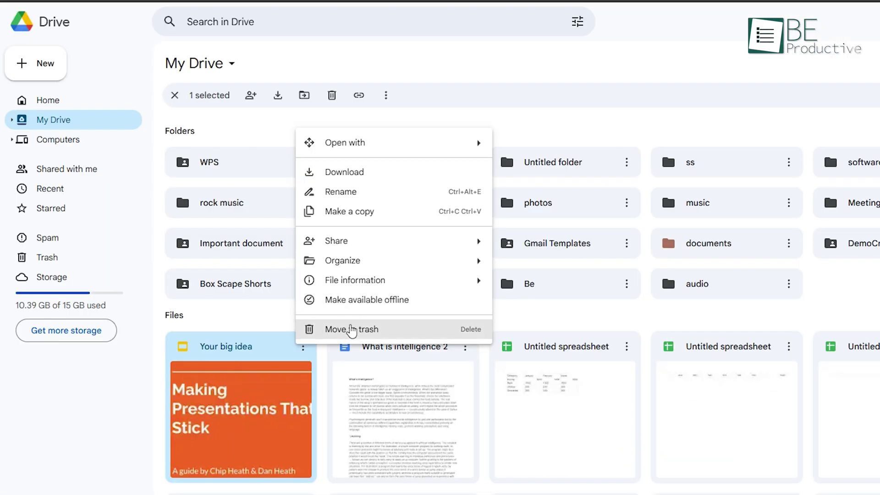
left_click(352, 330)
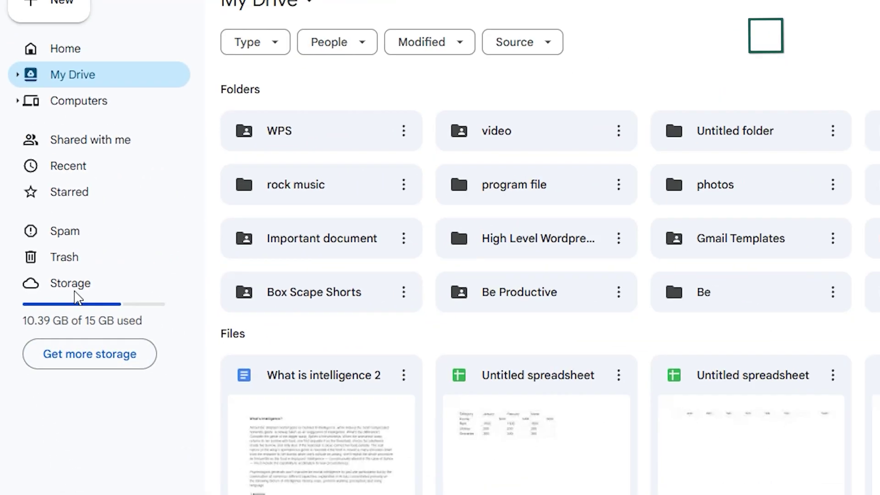
left_click(151, 255)
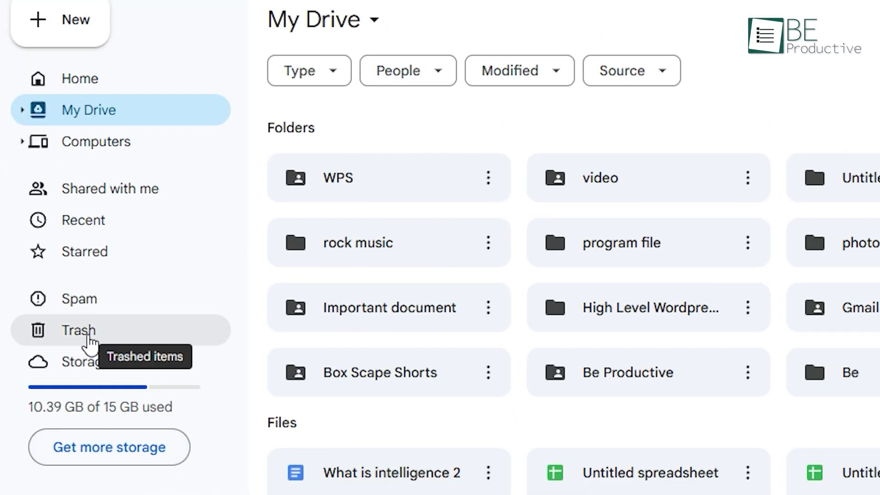
- Restore the Your big idea presentation from Trash and return to My Drive
left_click(91, 344)
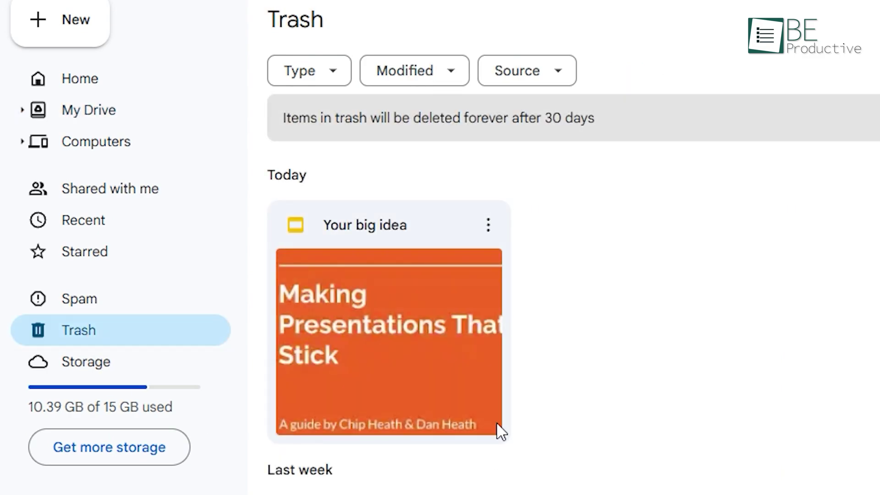
left_click(488, 226)
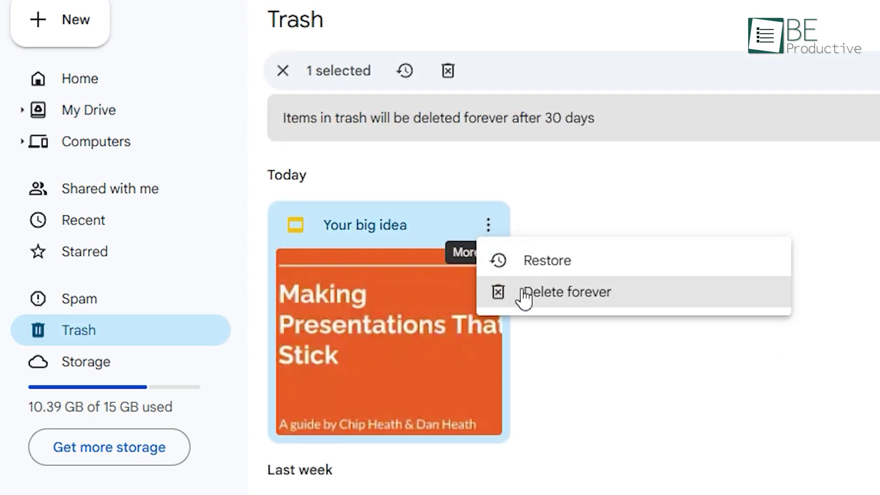
left_click(534, 275)
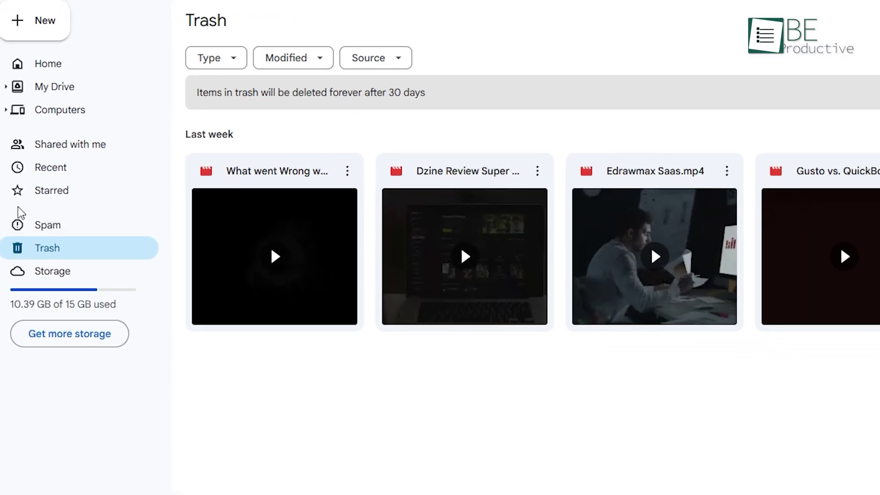
left_click(40, 78)
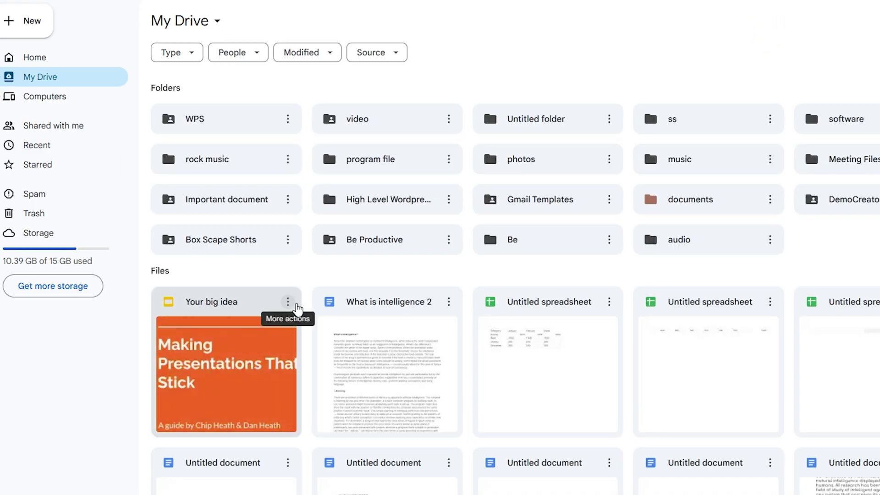
- Show the Your big idea Details panel and scroll through its access and file information
left_click(288, 302)
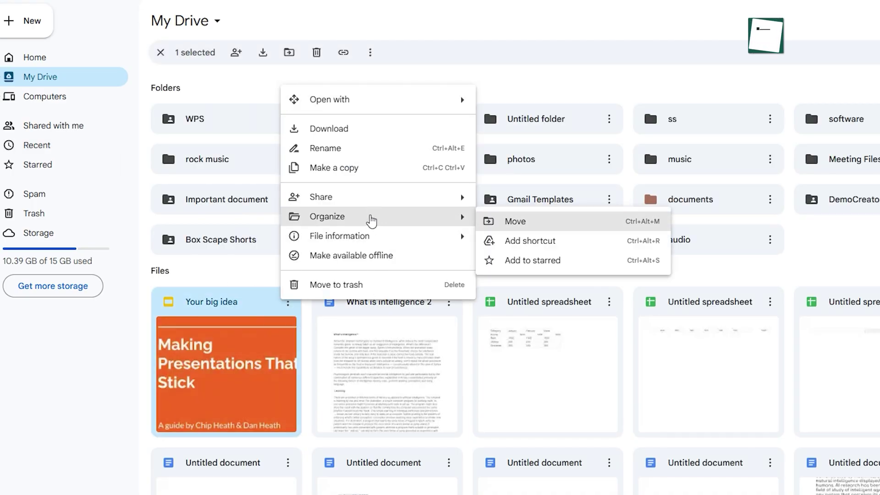
left_click(512, 241)
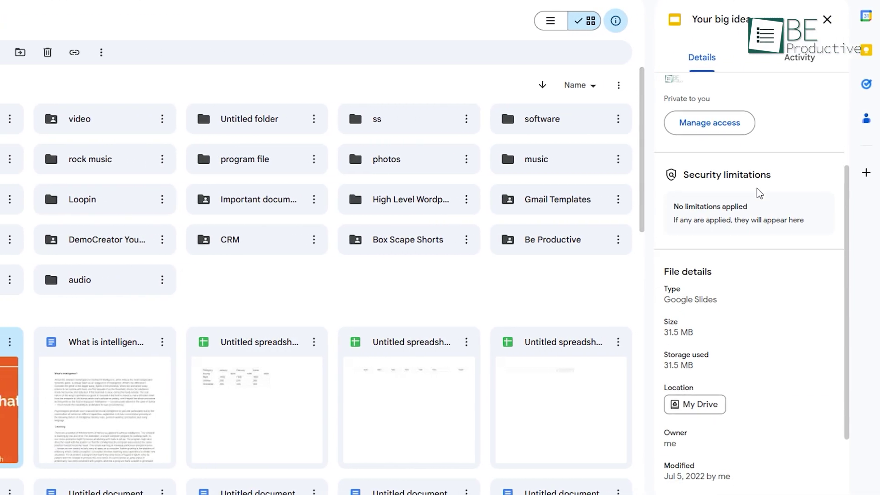
scroll(760, 193, "down", 3)
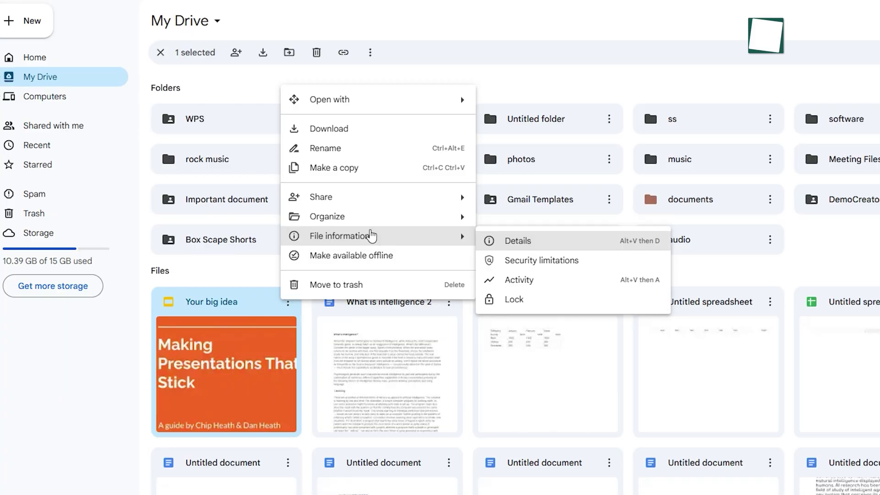
left_click(507, 238)
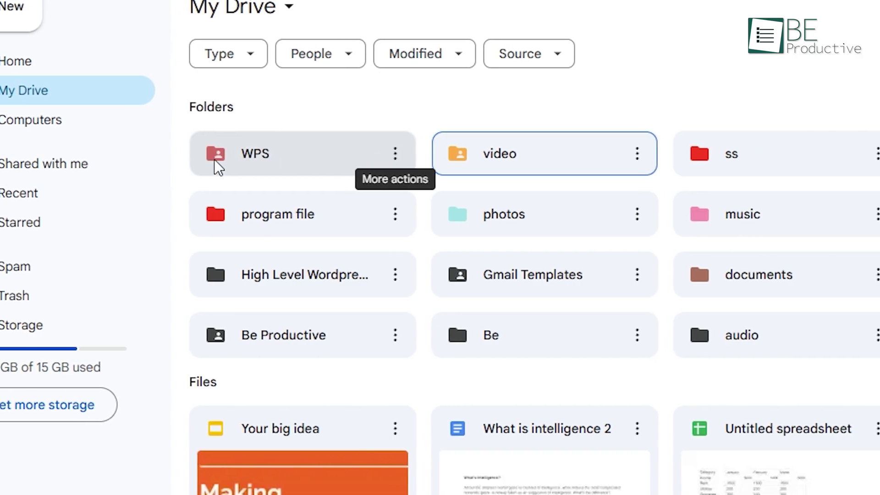
mouse_move(234, 166)
mouse_move(423, 166)
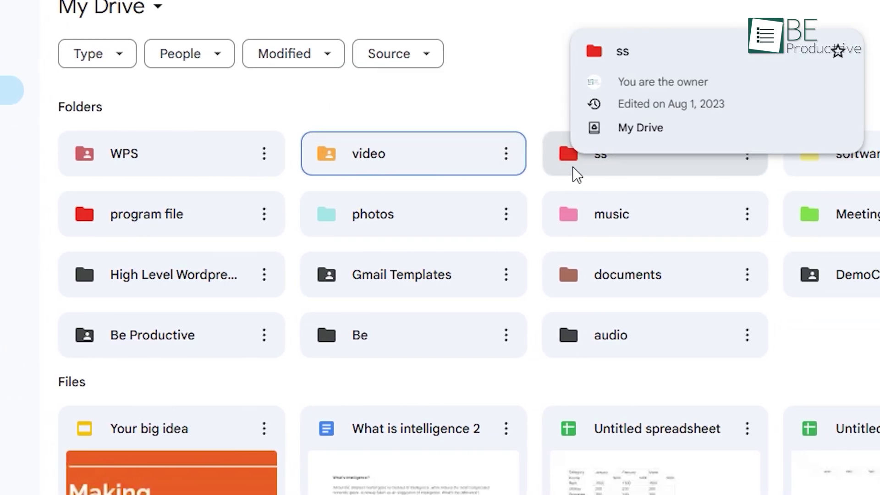
mouse_move(832, 174)
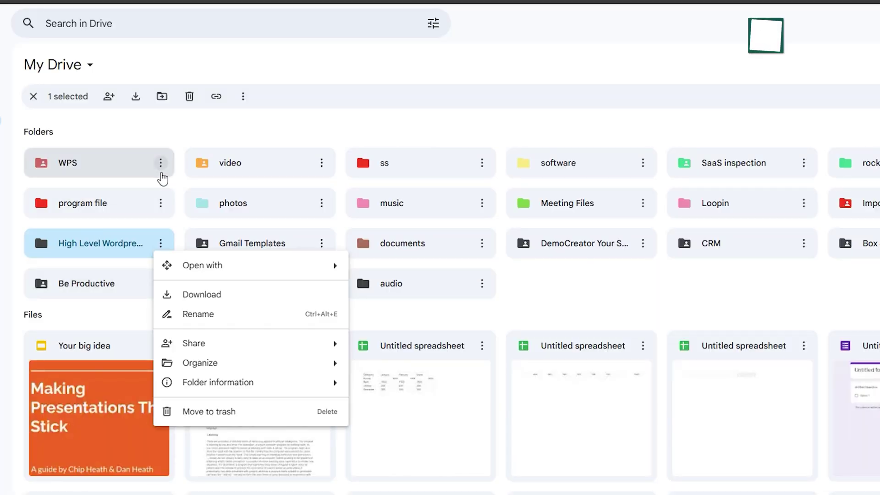
- Set the WPS folder colour to red, replacing the orange first chosen
left_click(160, 166)
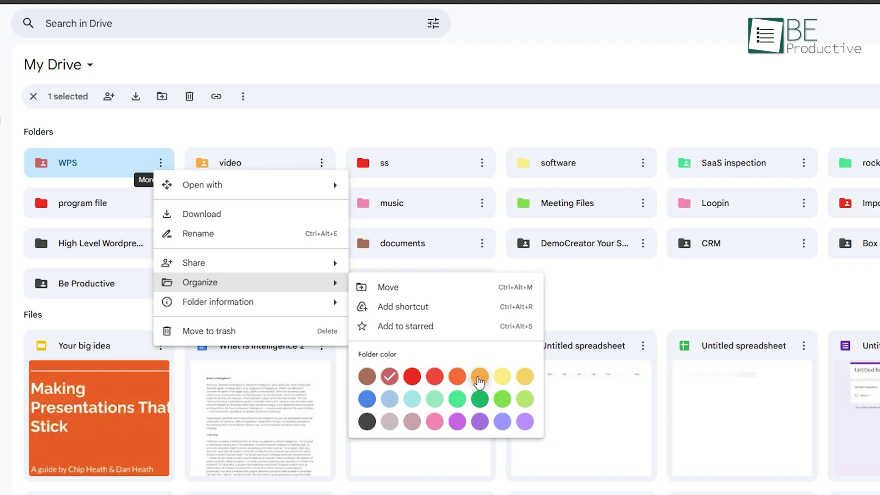
left_click(479, 377)
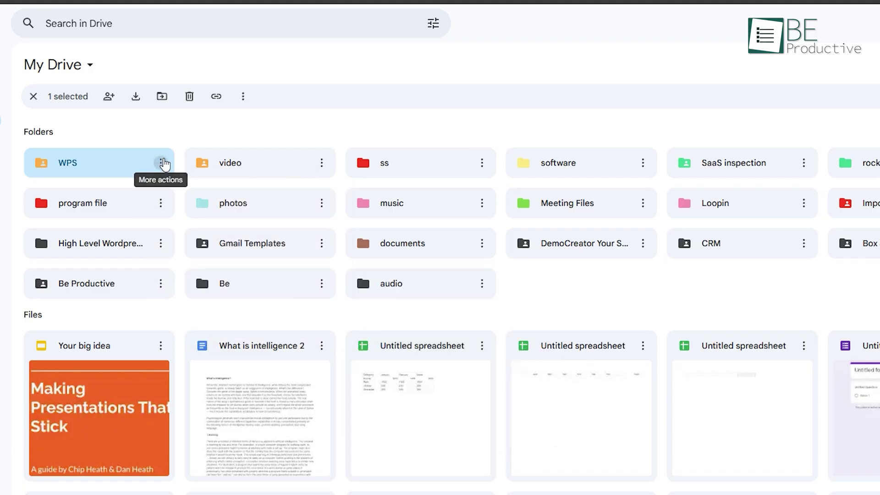
left_click(162, 163)
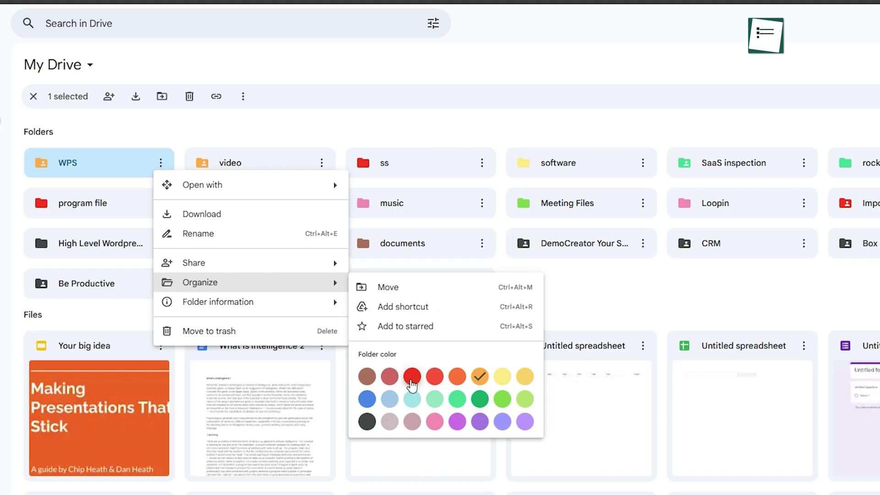
left_click(411, 377)
key("Escape")
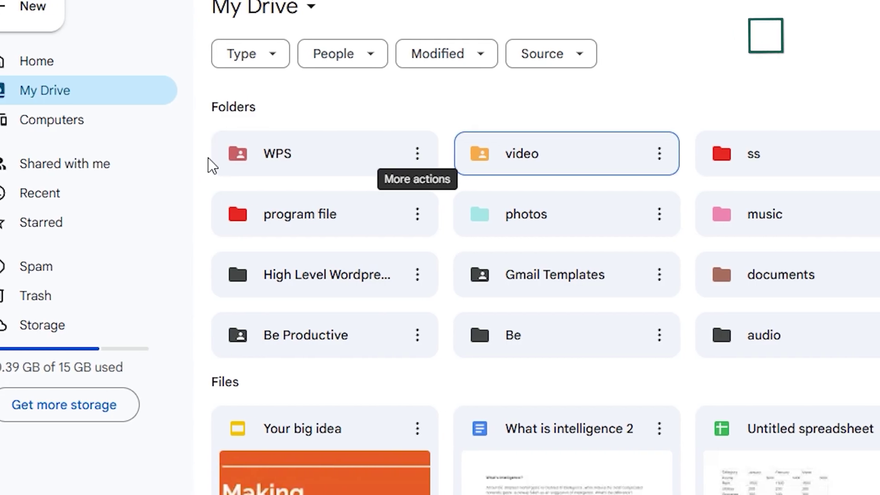
- Give the Be folder a muted red folder colour
mouse_move(41, 170)
mouse_move(452, 165)
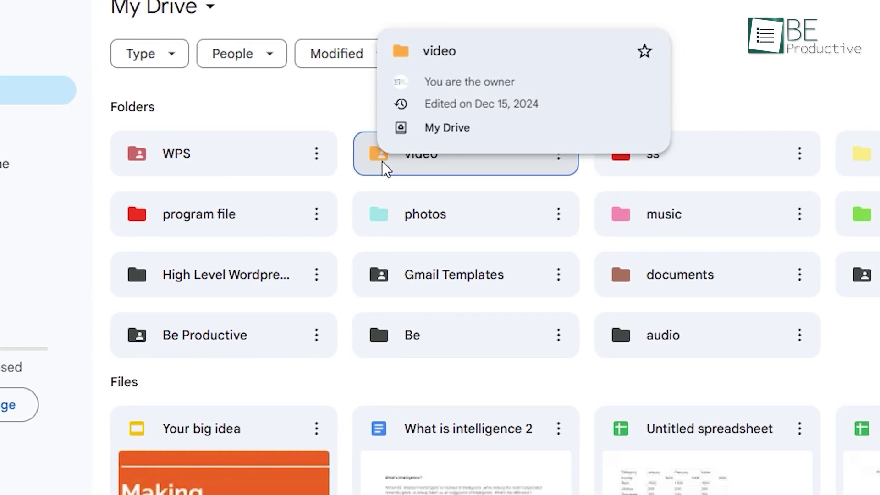
mouse_move(625, 166)
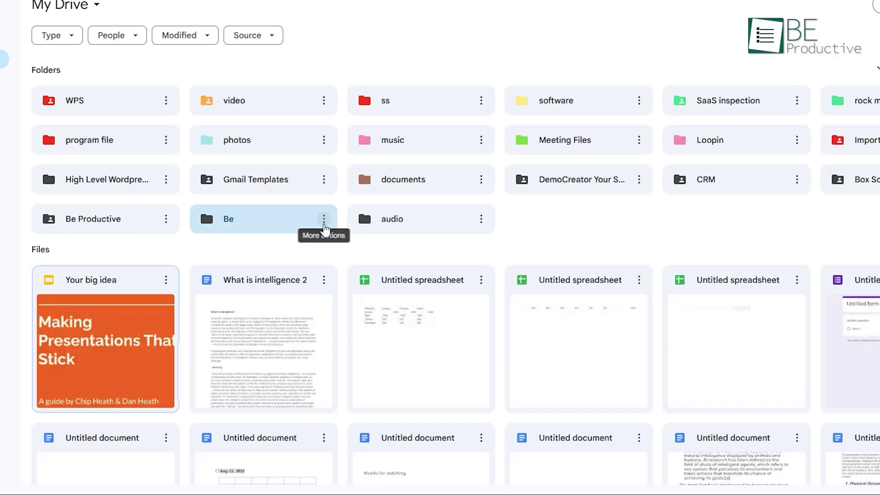
left_click(491, 337)
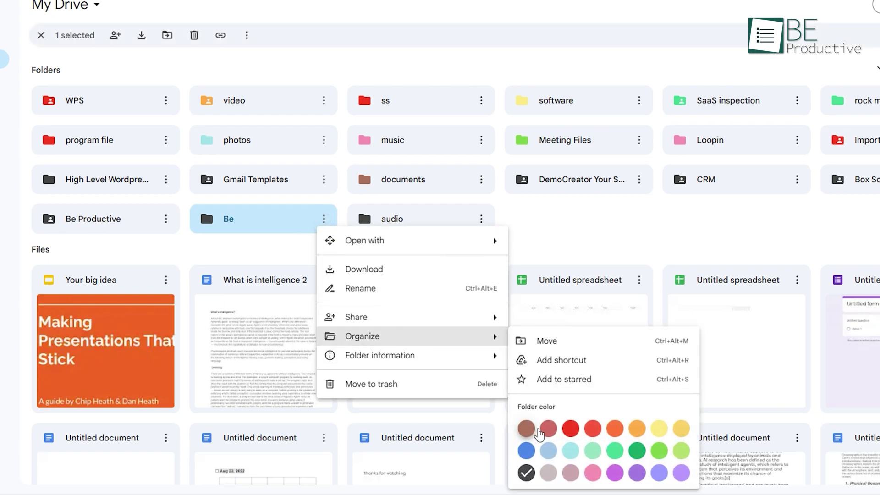
left_click(559, 431)
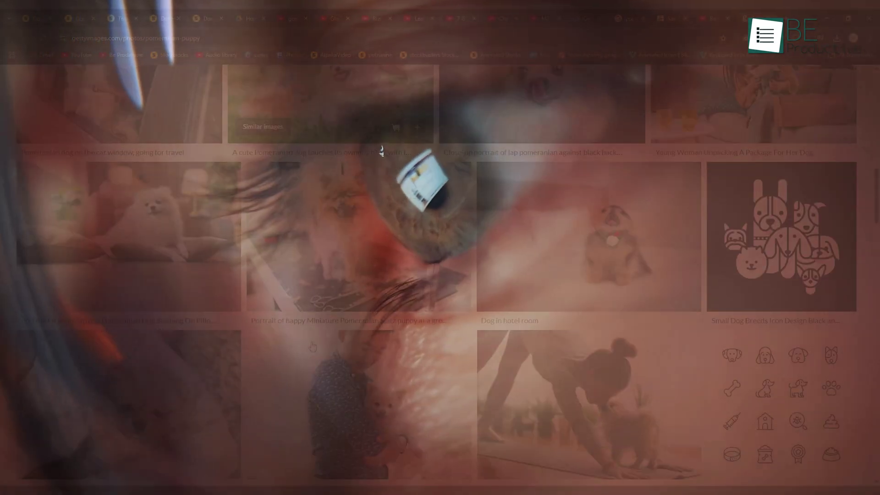
scroll(312, 347, "down", 15)
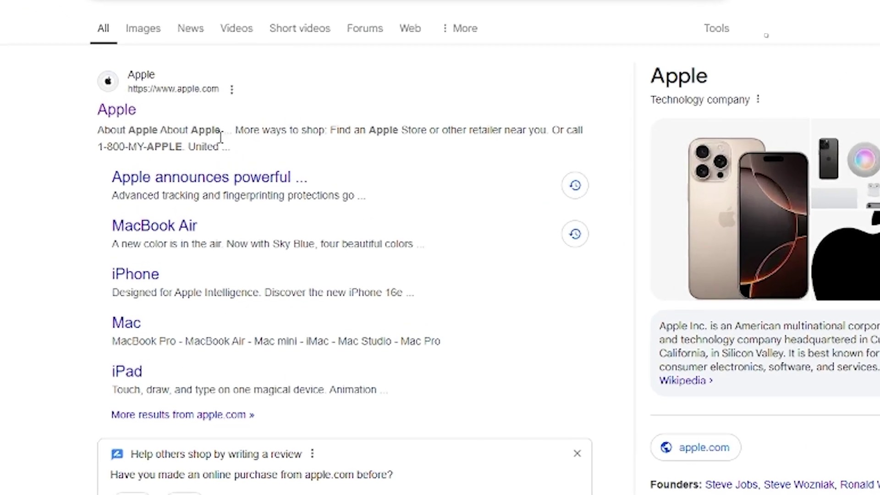
- Save the black Apple logo image to Google Drive using Save Image to Google Drive
right_click(111, 114)
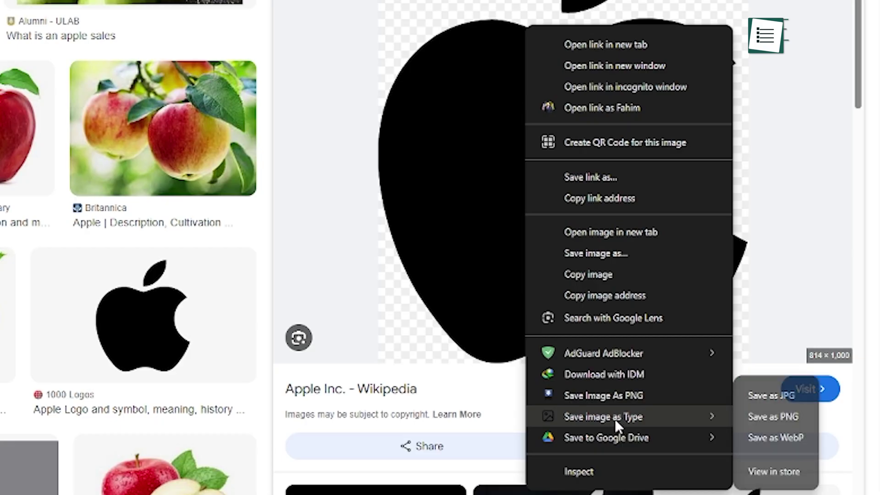
mouse_move(617, 431)
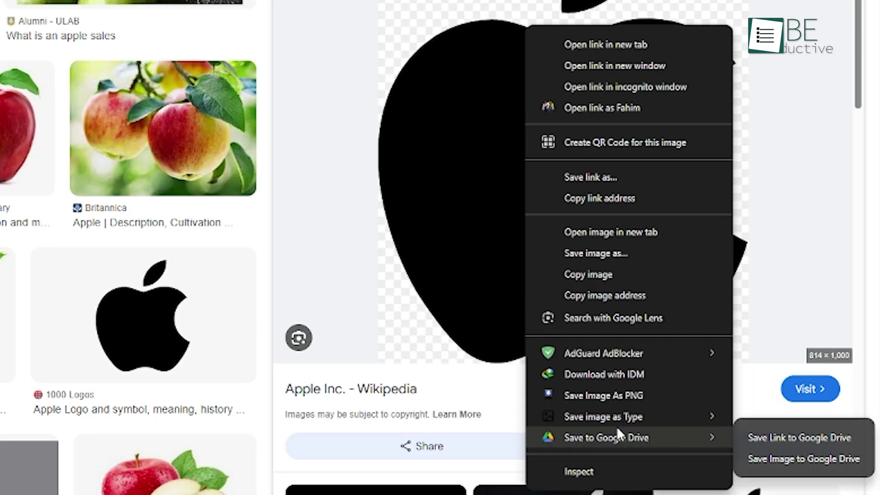
left_click(790, 456)
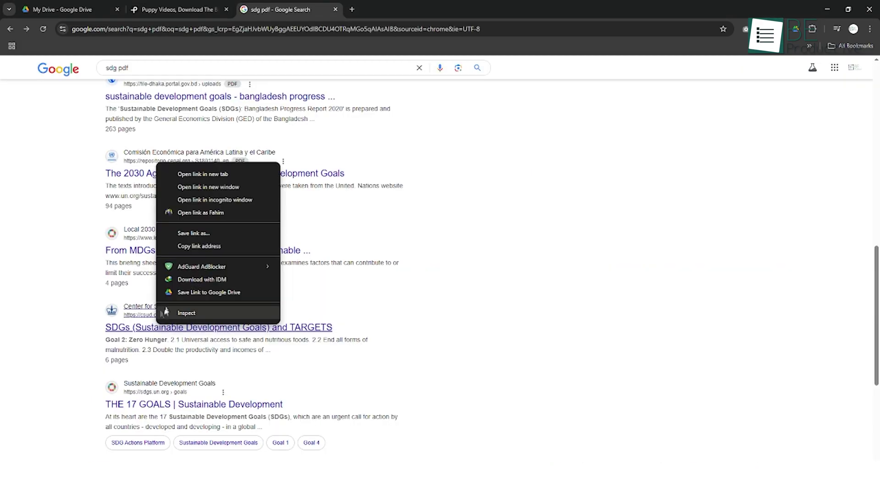
- Dismiss the context menu and bring up the Save to Google Drive extension's options
left_click(167, 313)
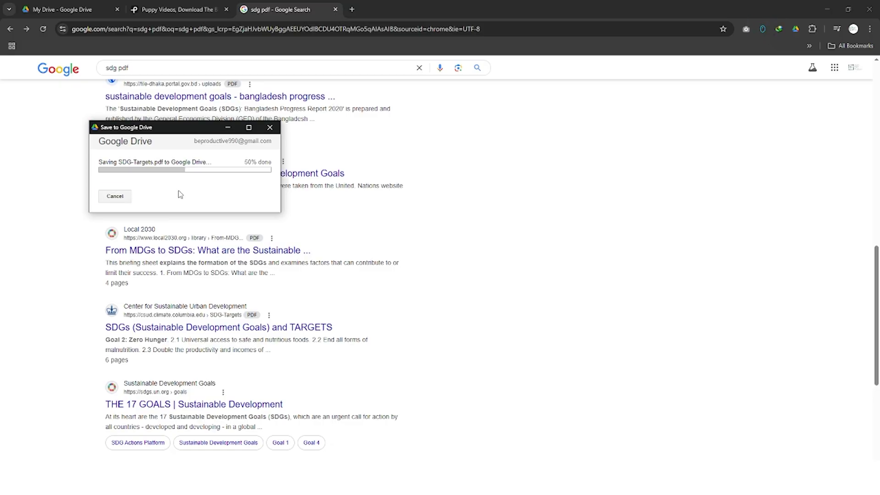
right_click(796, 29)
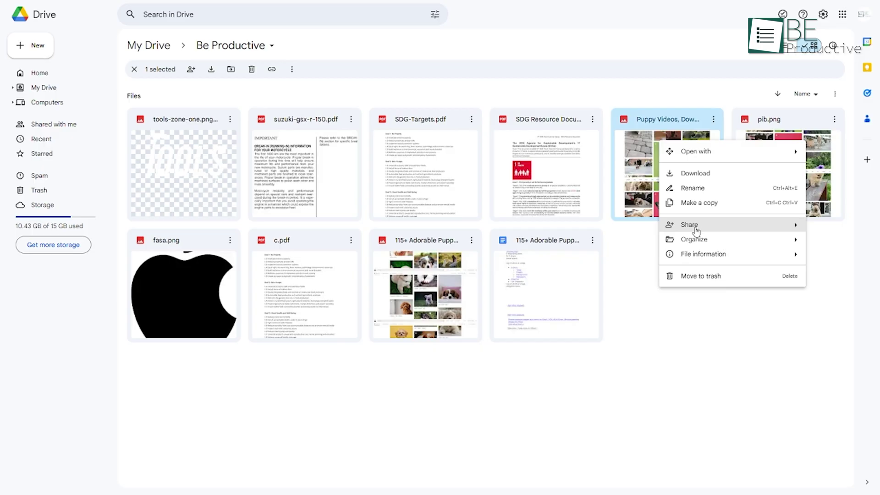
mouse_move(701, 244)
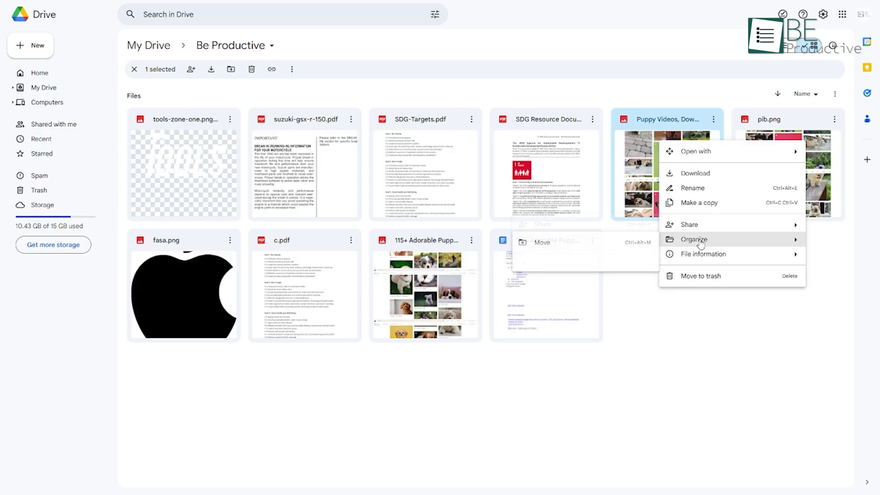
left_click(542, 243)
left_click(511, 398)
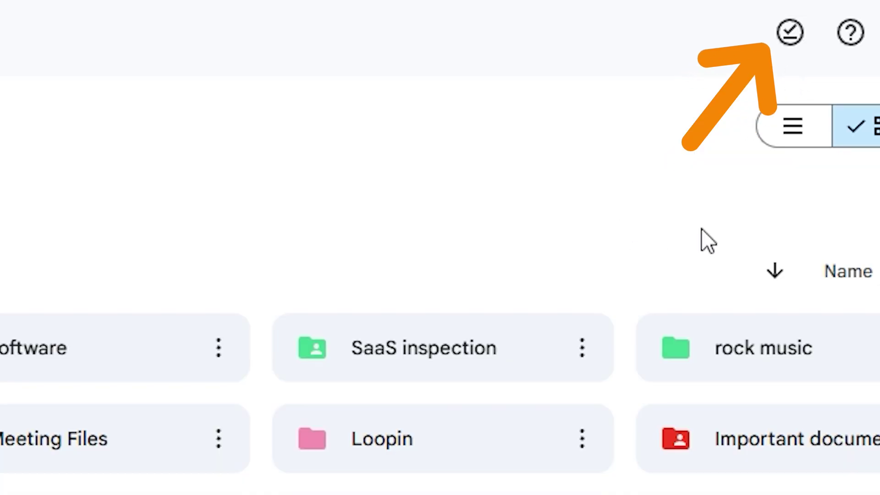
left_click(791, 46)
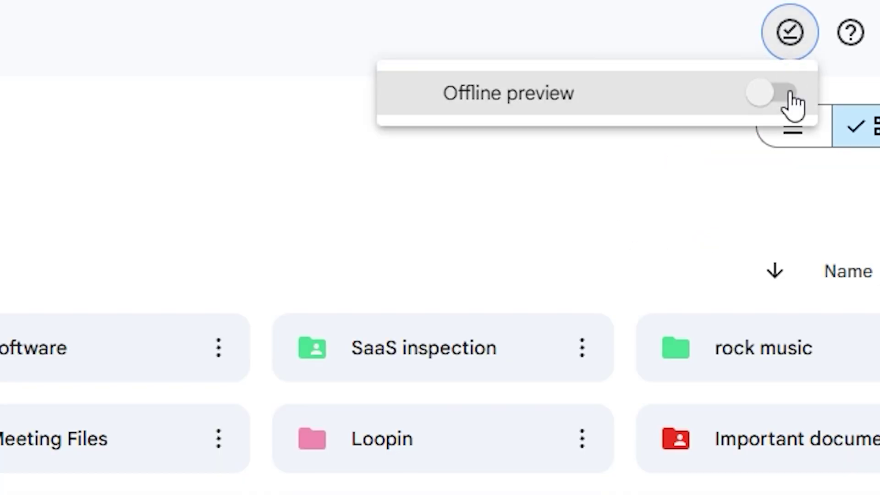
left_click(794, 101)
scroll(495, 269, "down", 5)
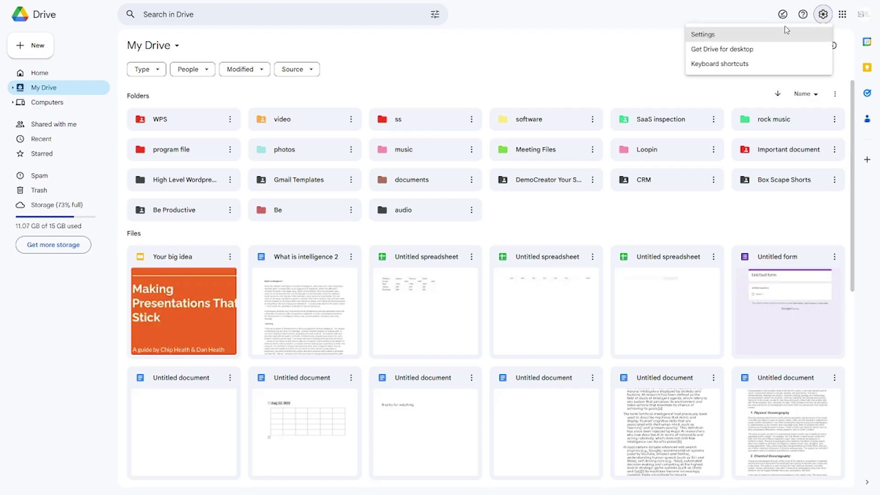
left_click(771, 34)
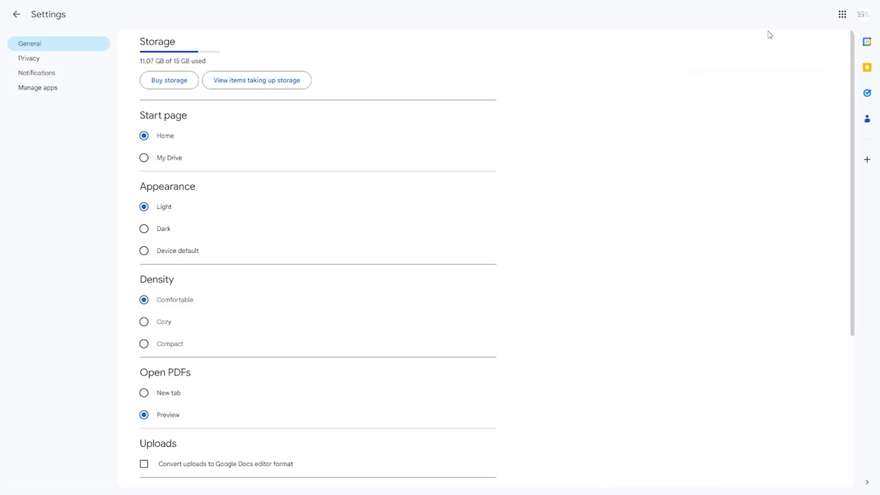
scroll(446, 314, "down", 5)
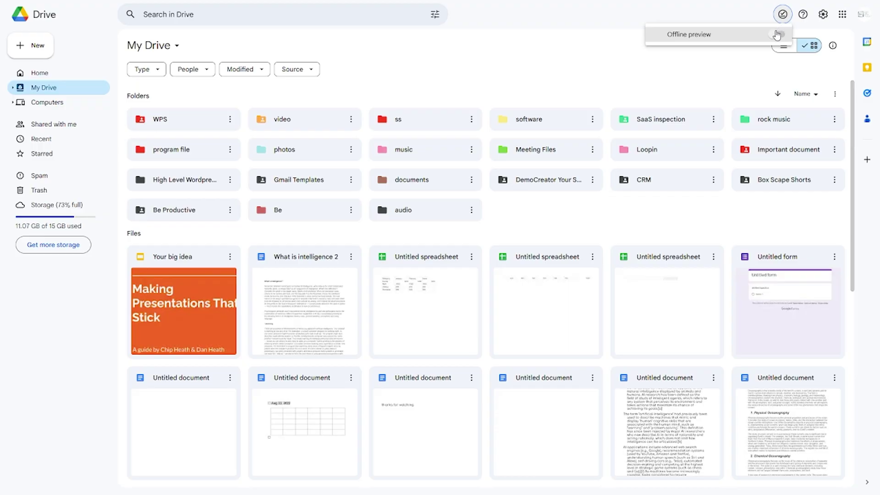
- Switch on the Offline preview toggle to grey out items unavailable offline
left_click(777, 34)
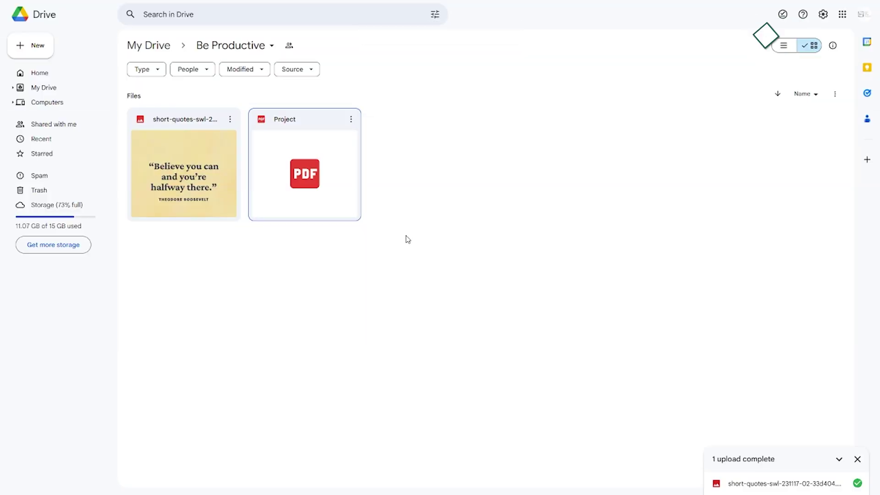
- Preview the Project PDF and show its Open with app list
double_click(353, 206)
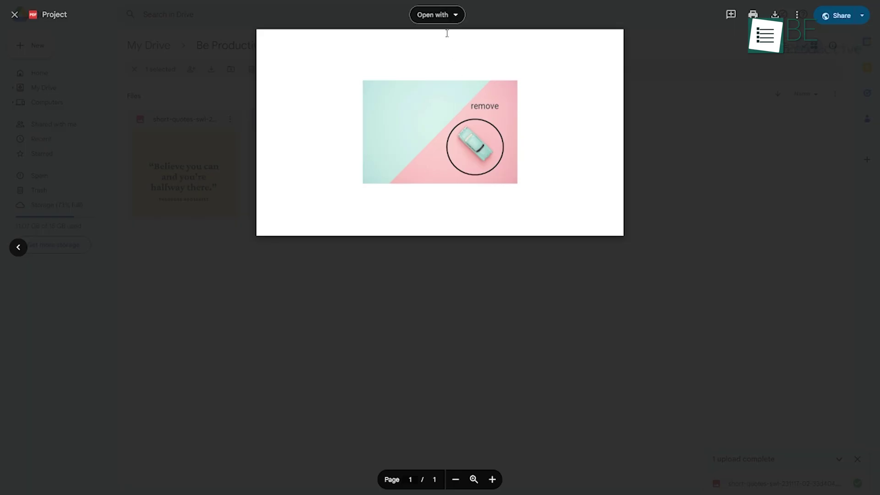
left_click(438, 15)
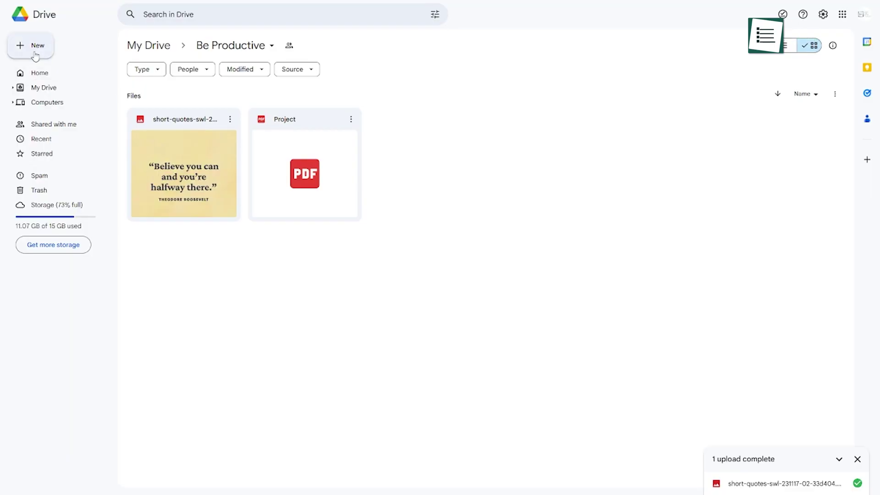
- Upload T.pdf from the computer into the Be Productive folder
left_click(34, 54)
left_click(43, 65)
double_click(92, 79)
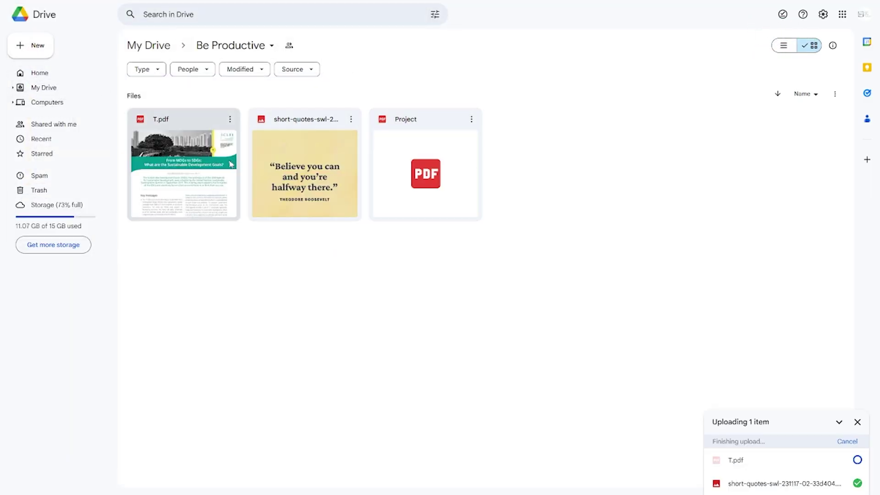
- Open the uploaded T.pdf as a Google Docs document
left_click(231, 122)
left_click(230, 120)
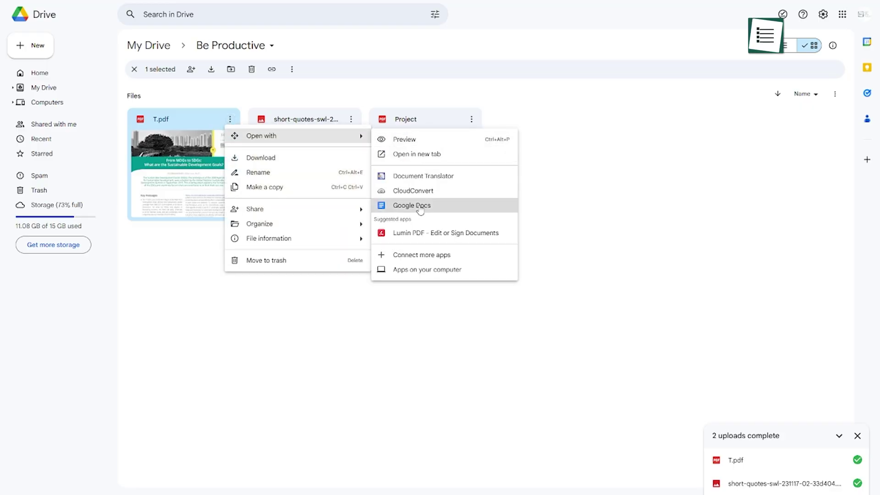
left_click(420, 210)
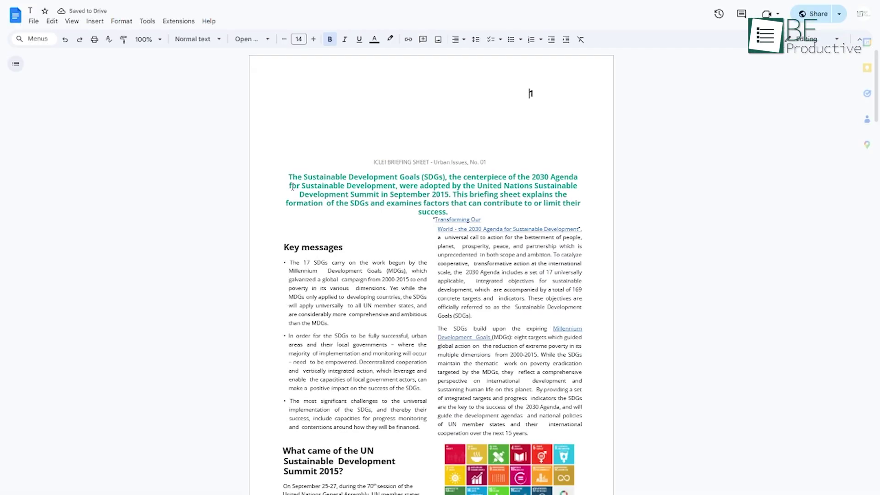
- Select the converted T document text from the title down through both columns
left_click_drag(276, 177, 538, 491)
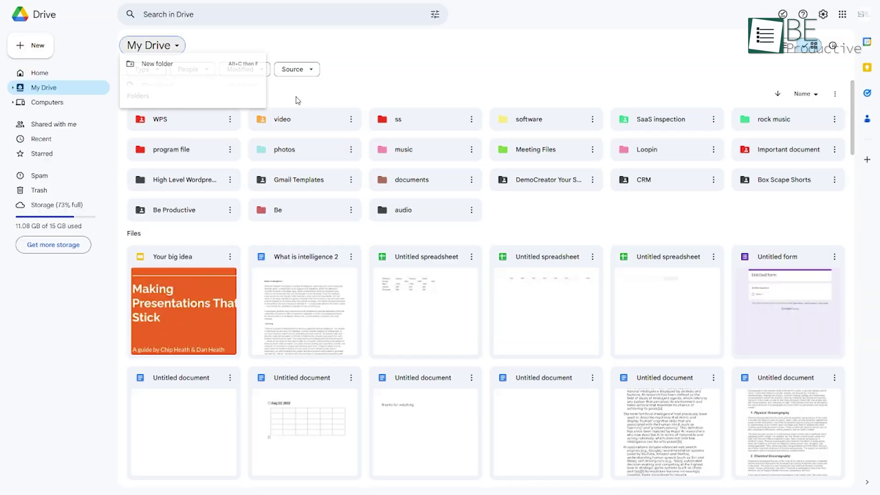
- Extend a selection across three files, toggle the Loopin folder, then show keyboard shortcuts
key("shift+Right")
key("shift+Right")
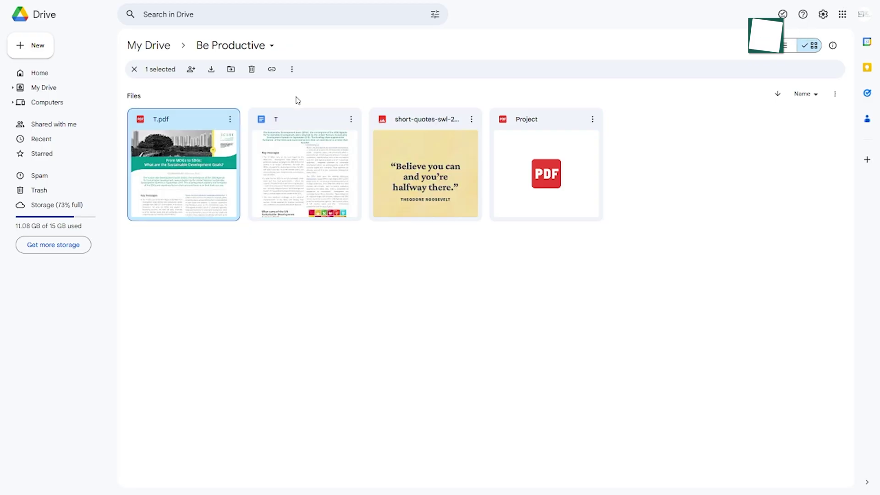
left_click(174, 46)
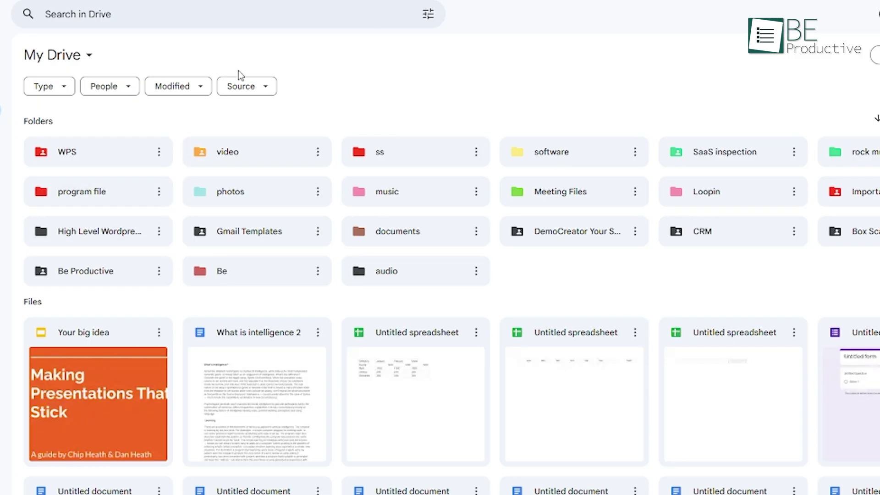
key("Down")
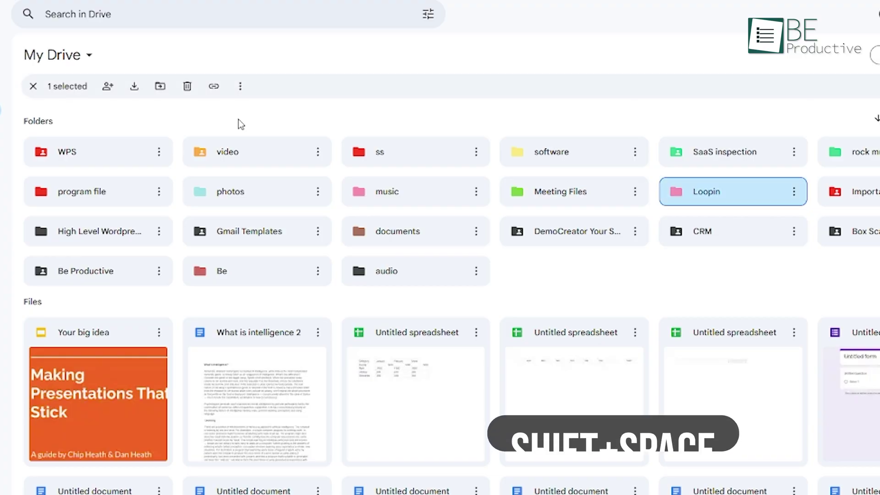
key("shift+space")
key("shift+space")
key("shift+space")
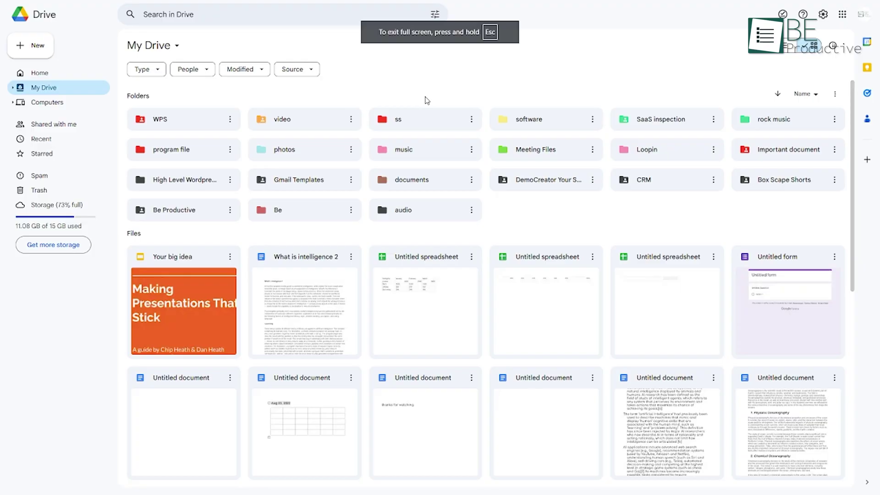
key("ctrl+plus")
key("shift+slash")
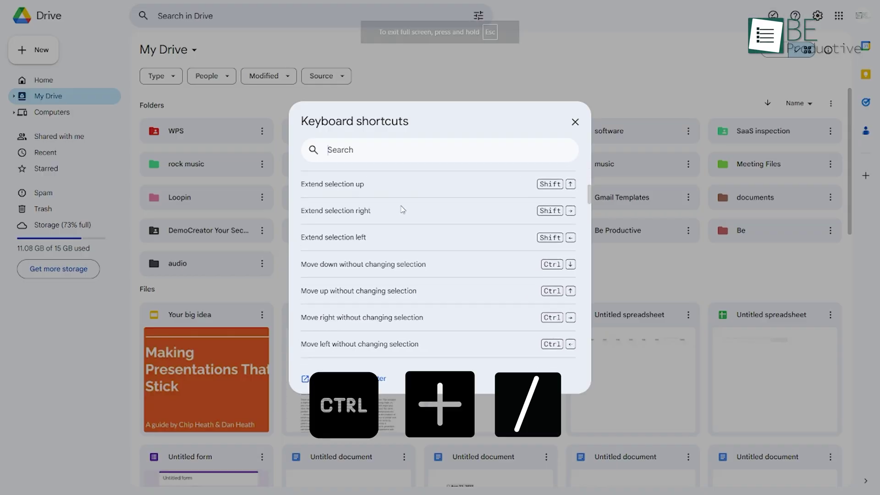
- Scroll down through the Keyboard shortcuts list
scroll(399, 209, "down", 1)
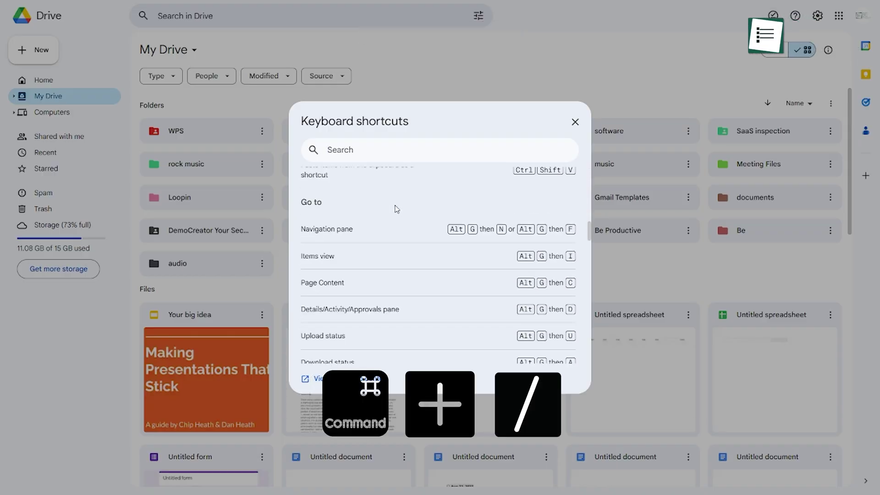
scroll(397, 209, "down", 1)
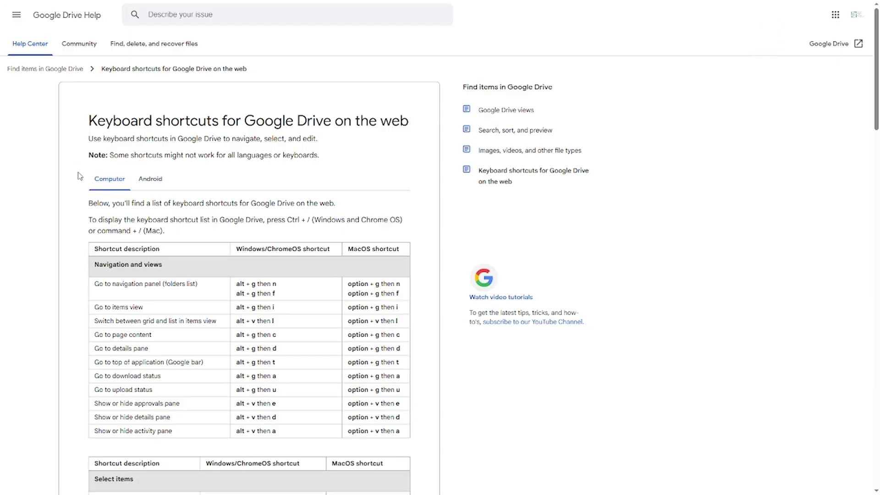
scroll(308, 298, "down", 5)
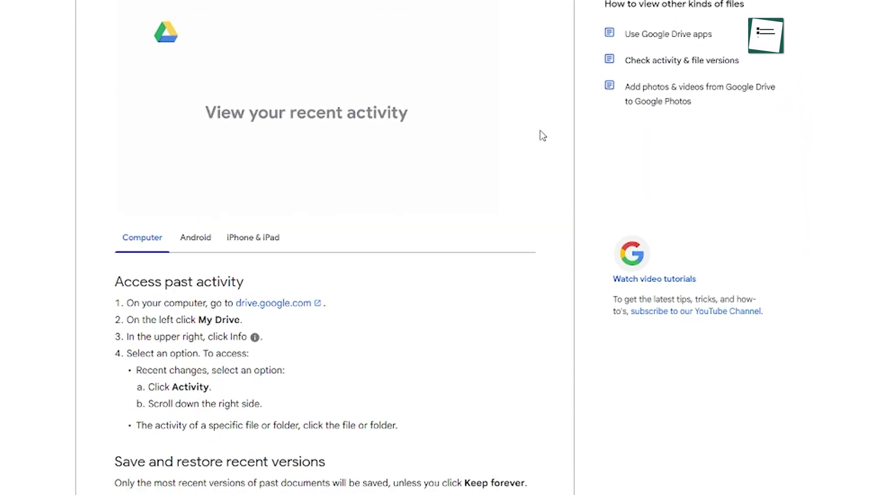
scroll(483, 147, "down", 3)
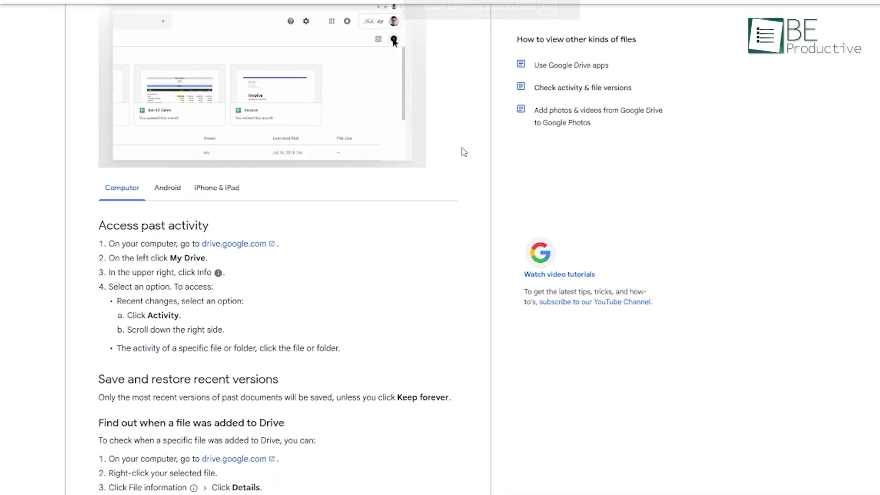
scroll(421, 161, "down", 2)
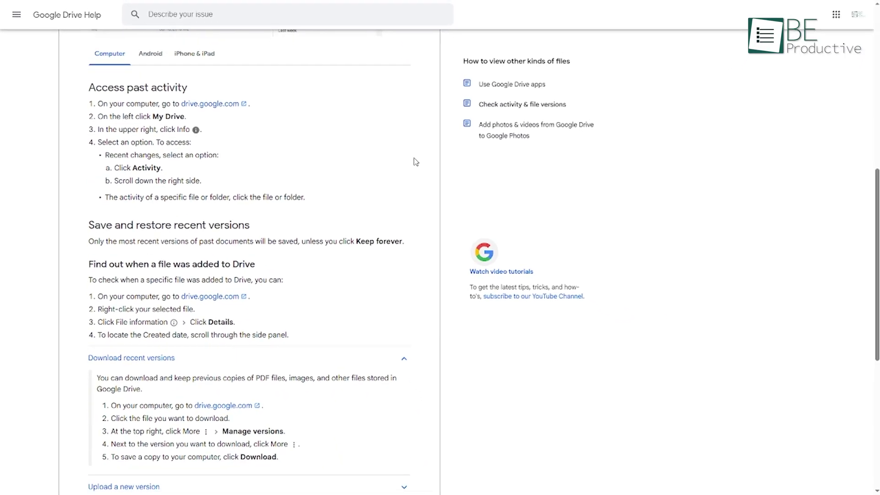
scroll(415, 162, "down", 3)
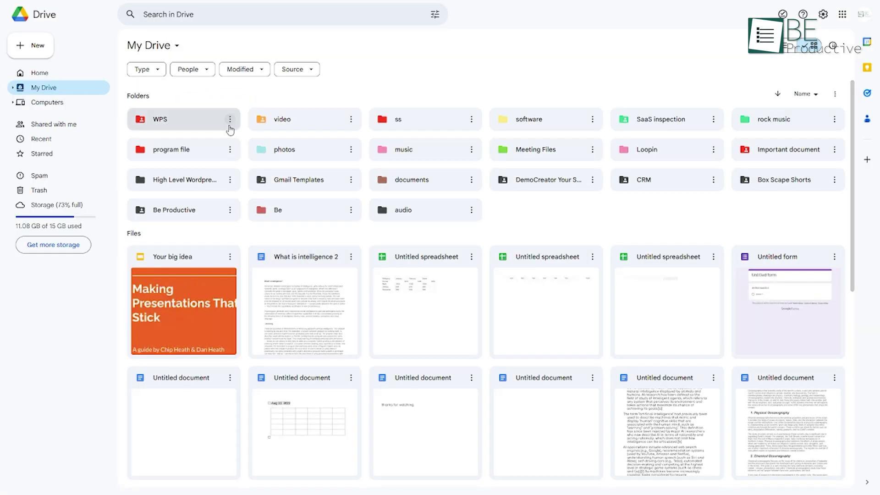
- Show the WPS folder's details and then its activity history
left_click(230, 123)
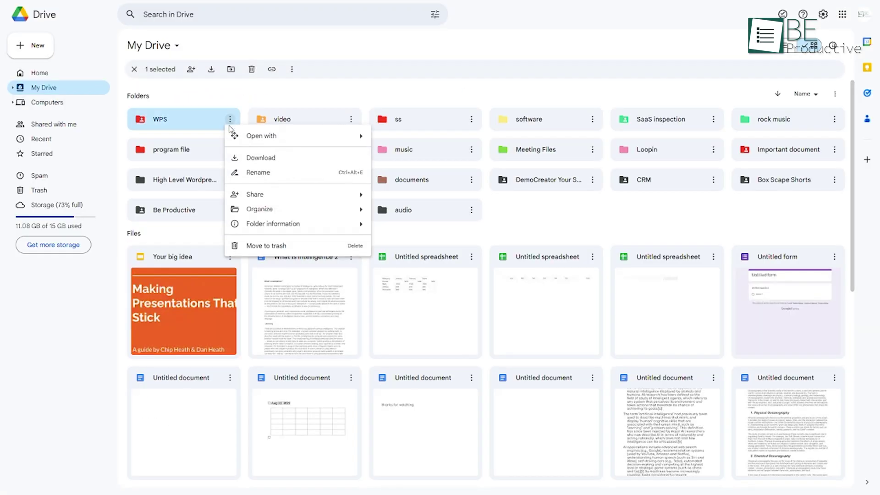
mouse_move(248, 223)
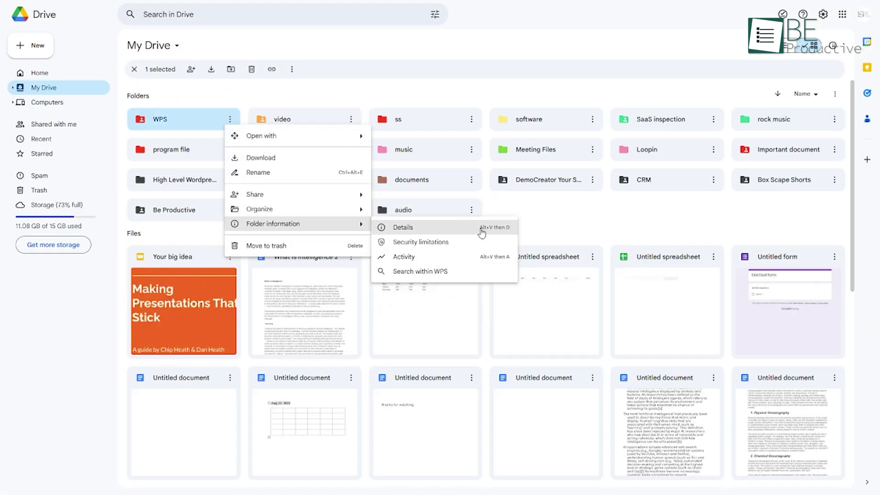
left_click(482, 229)
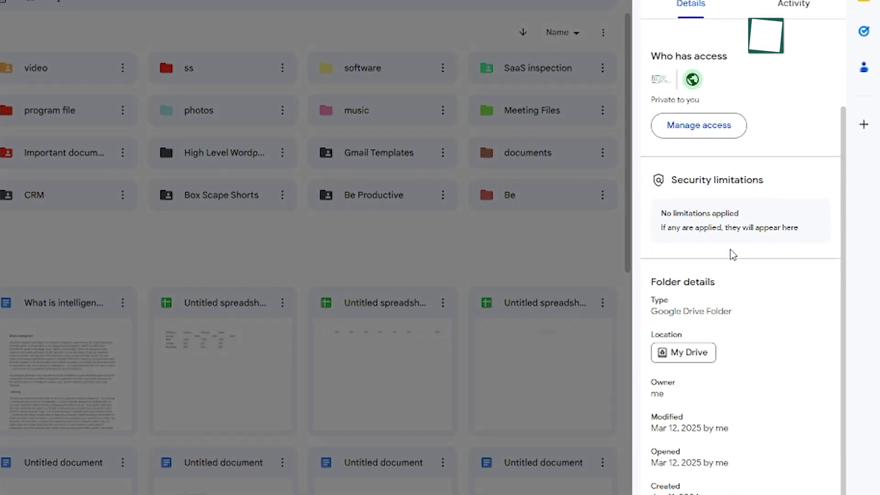
left_click(781, 15)
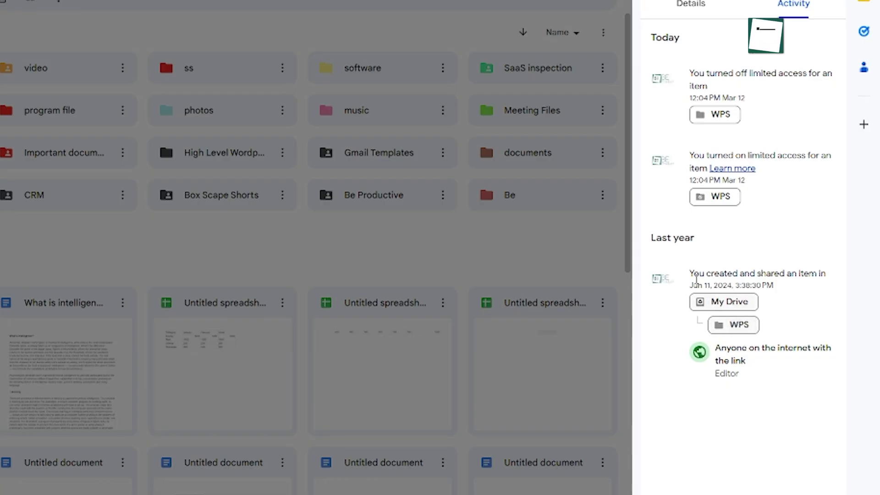
- View details for What is intelligence 2, Your big idea, and Be Productive's activity
left_click(55, 381)
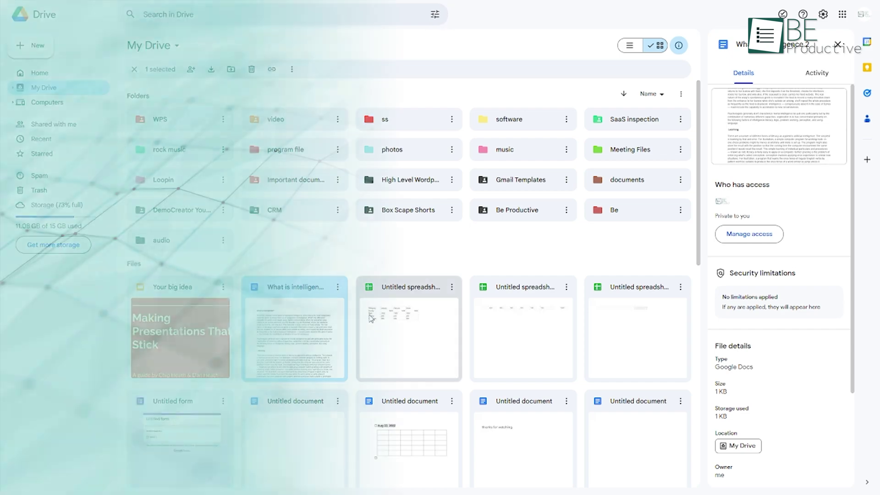
left_click(390, 336)
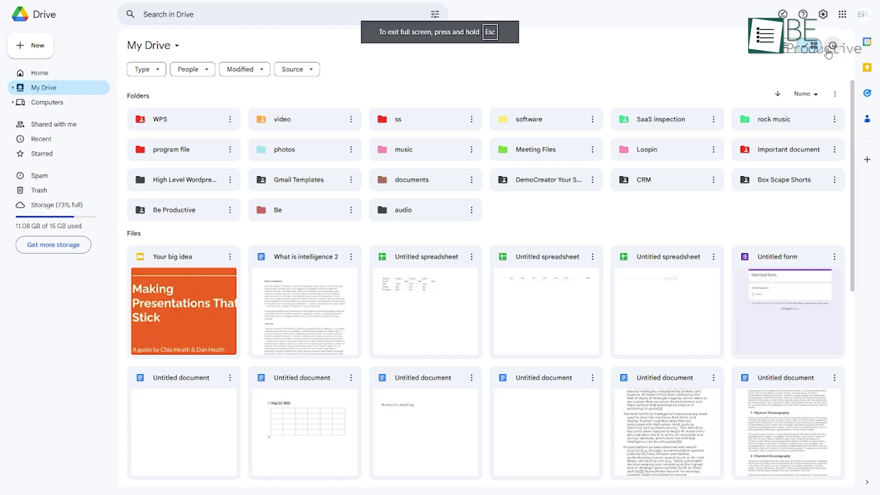
left_click(831, 48)
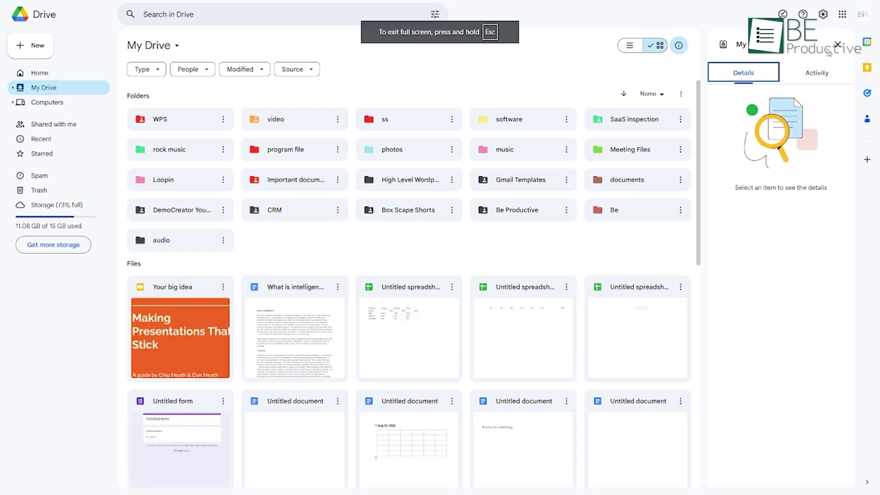
left_click(517, 210)
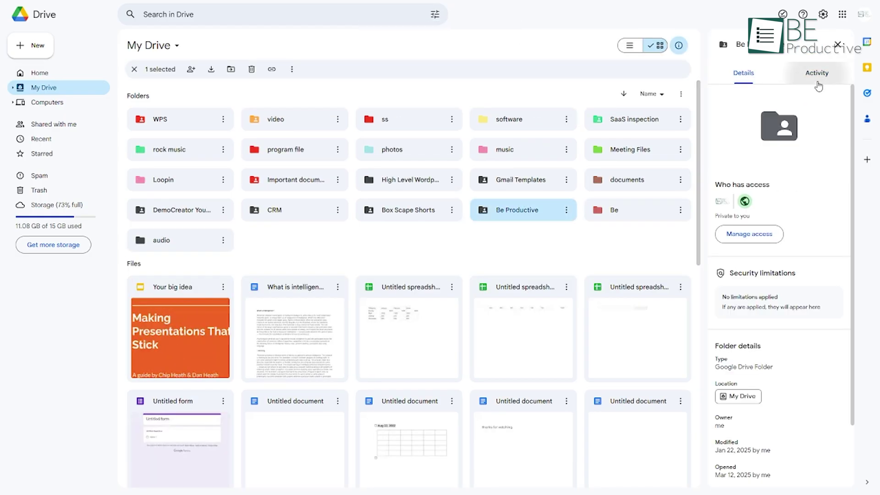
left_click(818, 82)
scroll(779, 275, "down", 5)
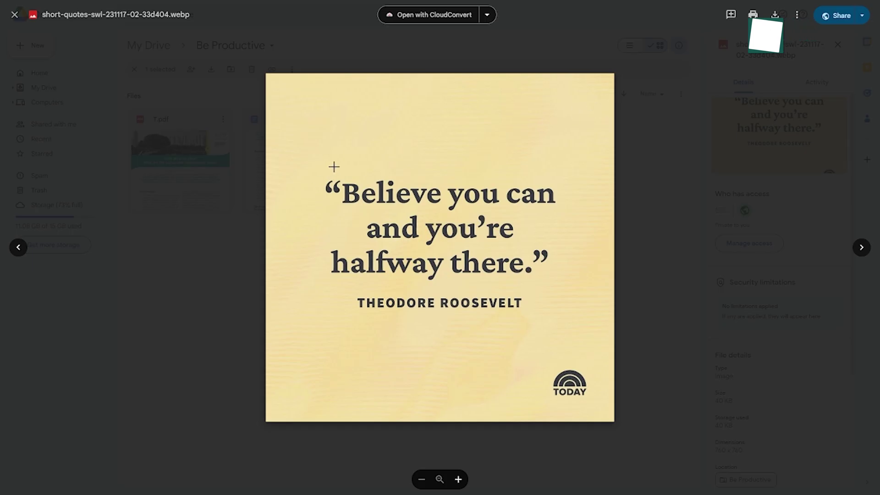
- Mark the word Believe on the quote image, then open its sharing settings
left_click_drag(334, 166, 443, 211)
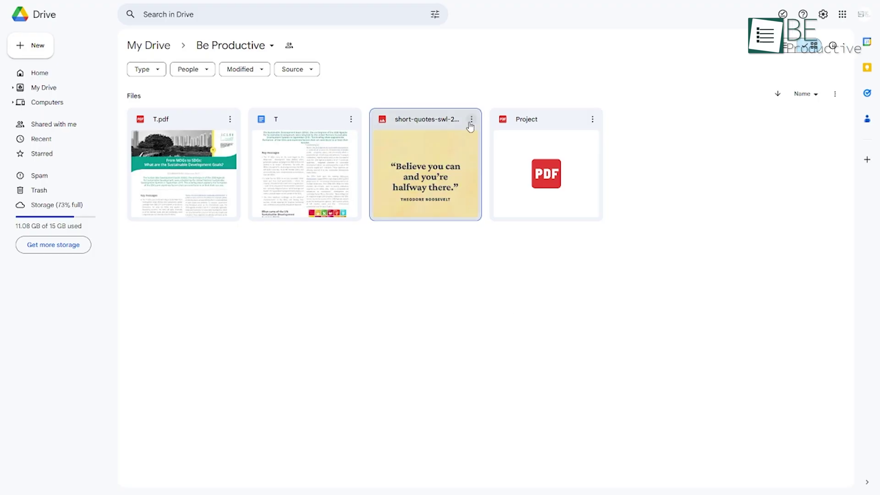
left_click(471, 120)
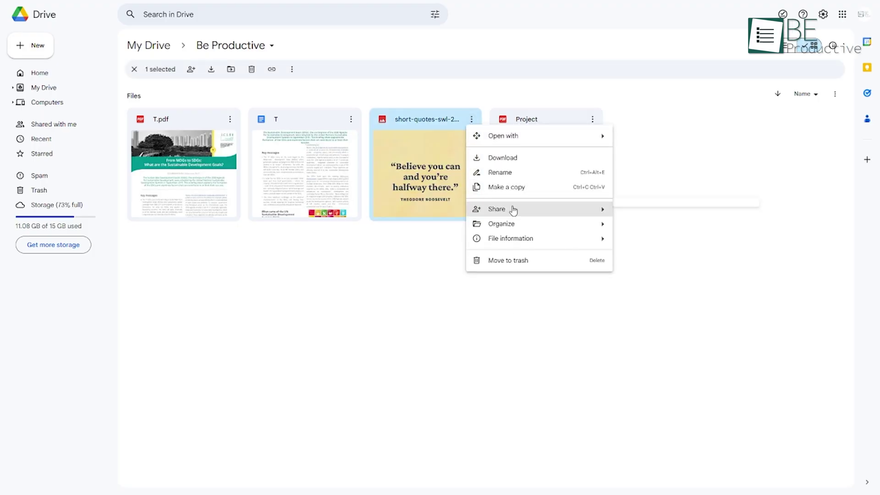
left_click(650, 219)
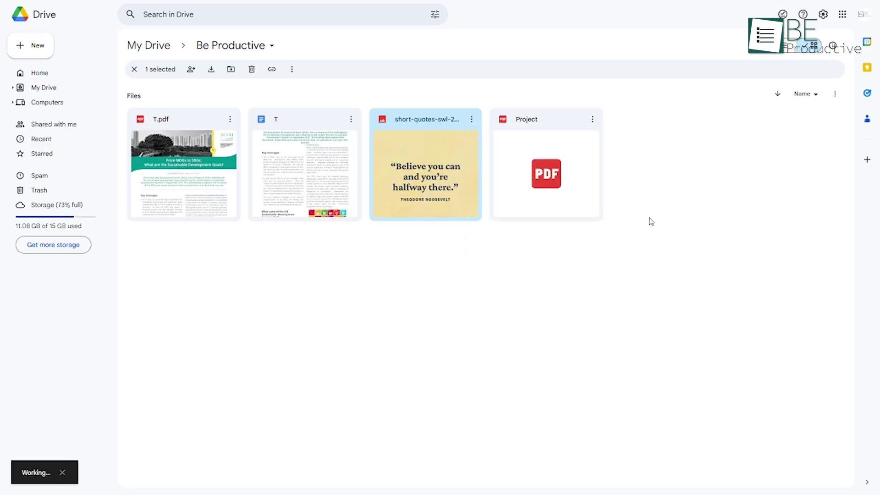
- Add a suggested recipient and switch their role through Viewer, Commenter and Editor
type("a")
left_click(483, 259)
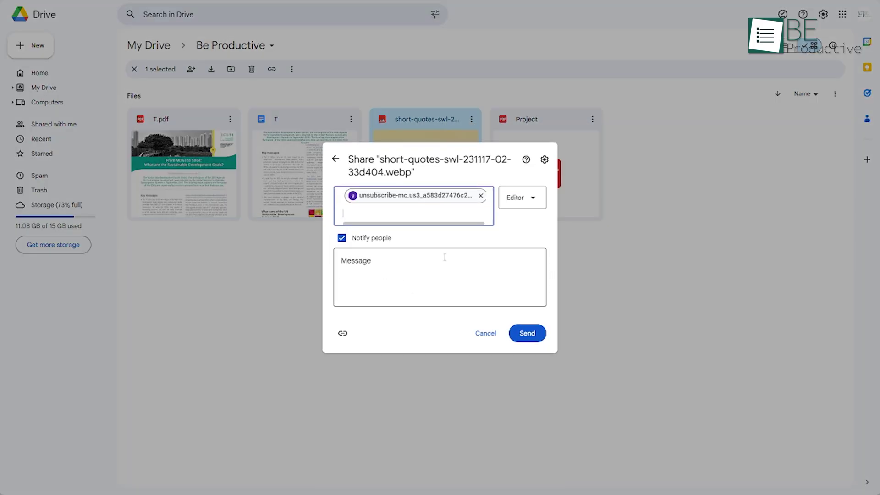
left_click(525, 198)
left_click(522, 230)
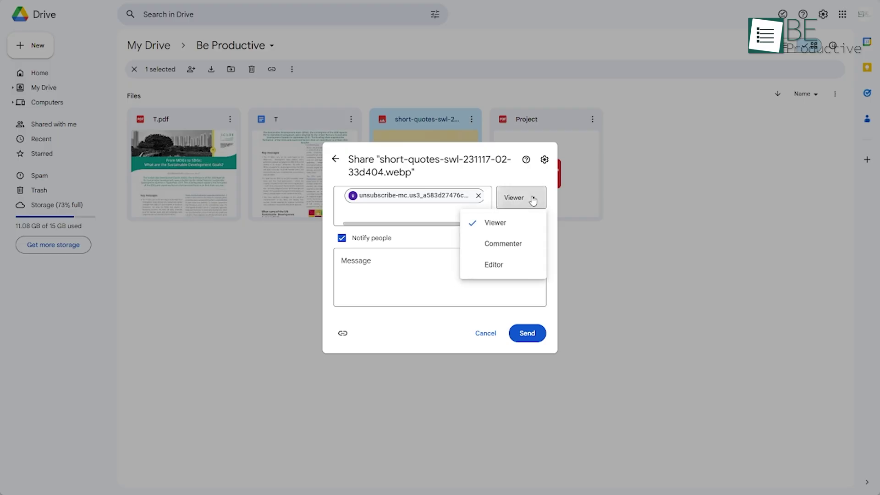
left_click(513, 244)
left_click(532, 199)
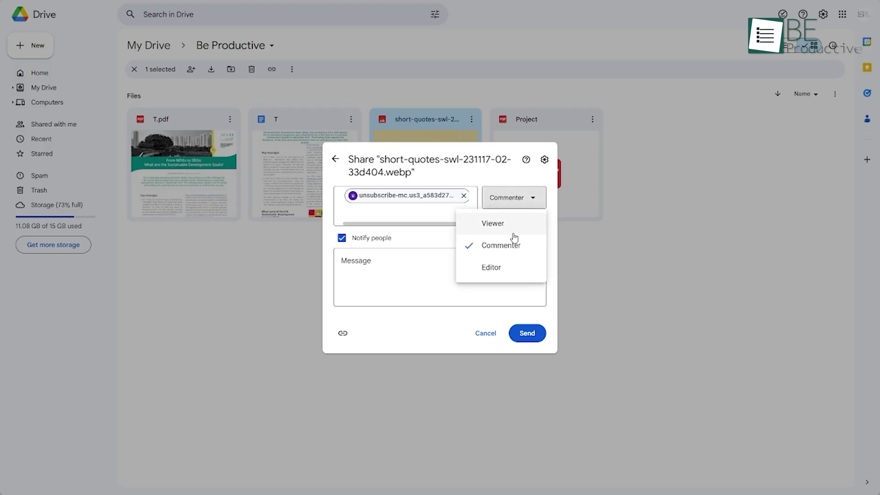
left_click(495, 270)
- Discard the invitation and keep general access set to Restricted
left_click(484, 334)
left_click(373, 292)
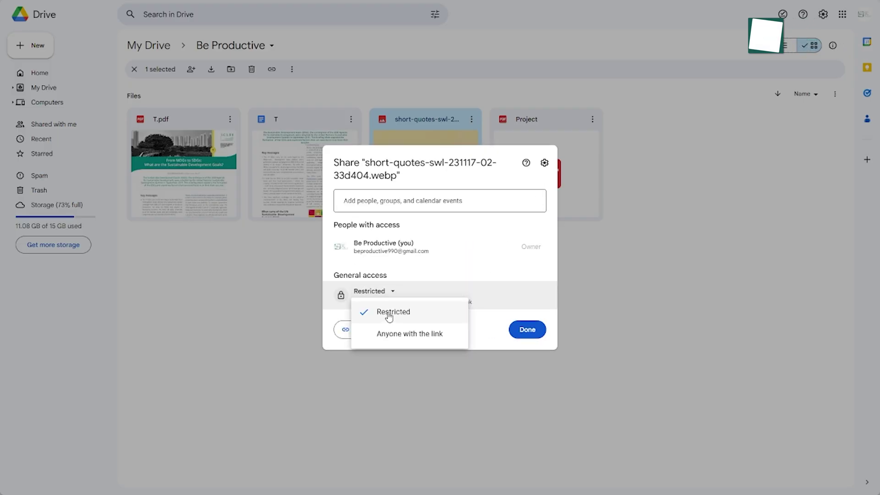
left_click(389, 320)
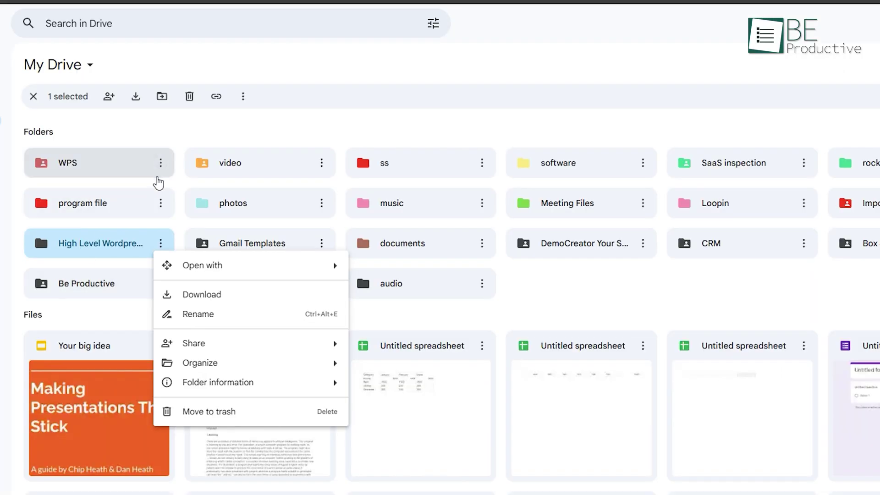
- Bring up the Organize submenu from the WPS folder's options menu
left_click(161, 173)
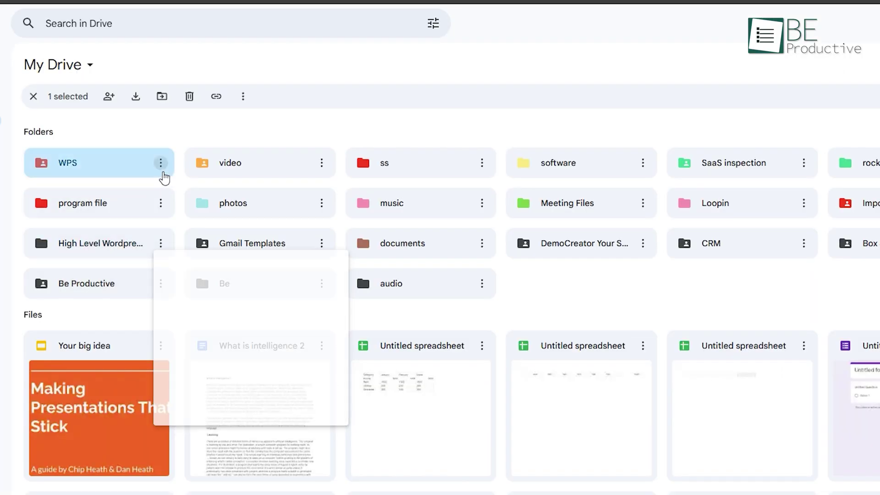
mouse_move(161, 284)
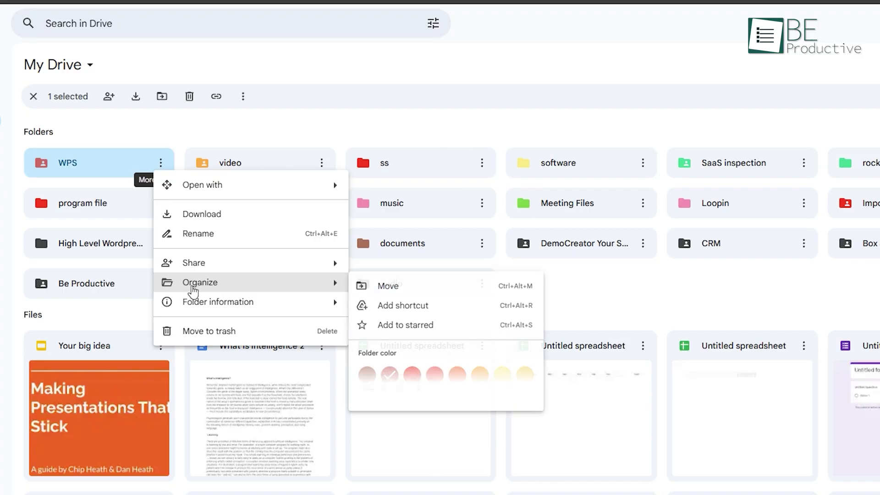